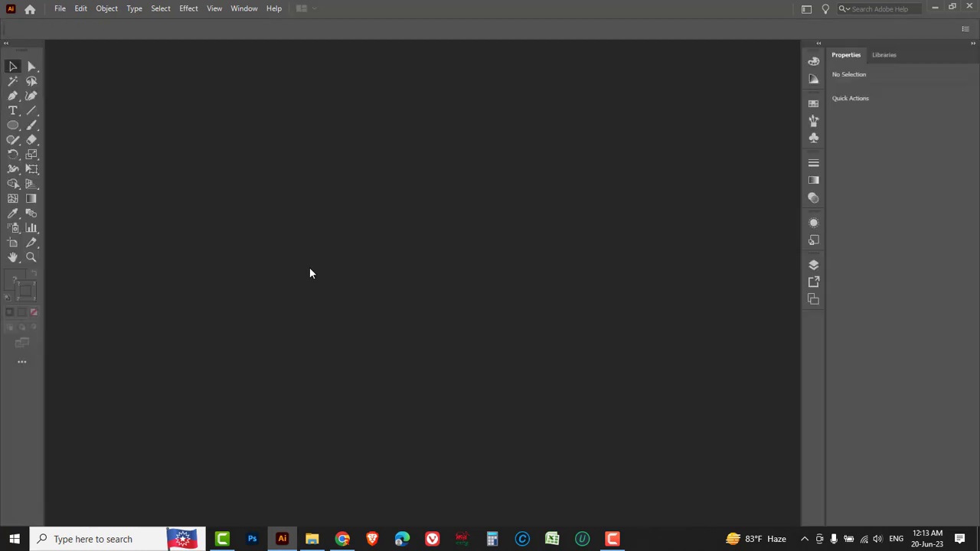
Create a new document from the Web-Large preset, 1920 x 1080 px.
{"action": "left_click", "coordinate": [60, 9]}
{"action": "left_click", "coordinate": [79, 21]}
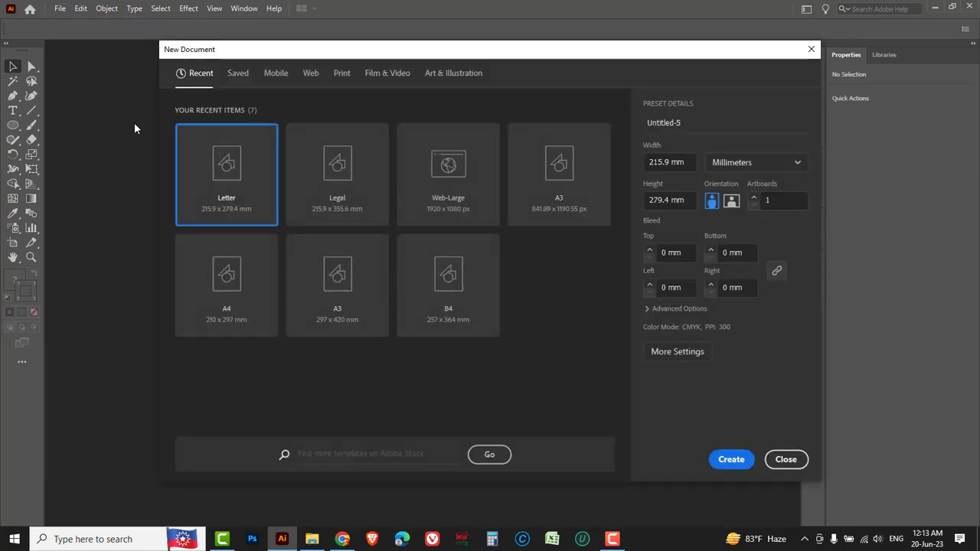
{"action": "left_click", "coordinate": [484, 214]}
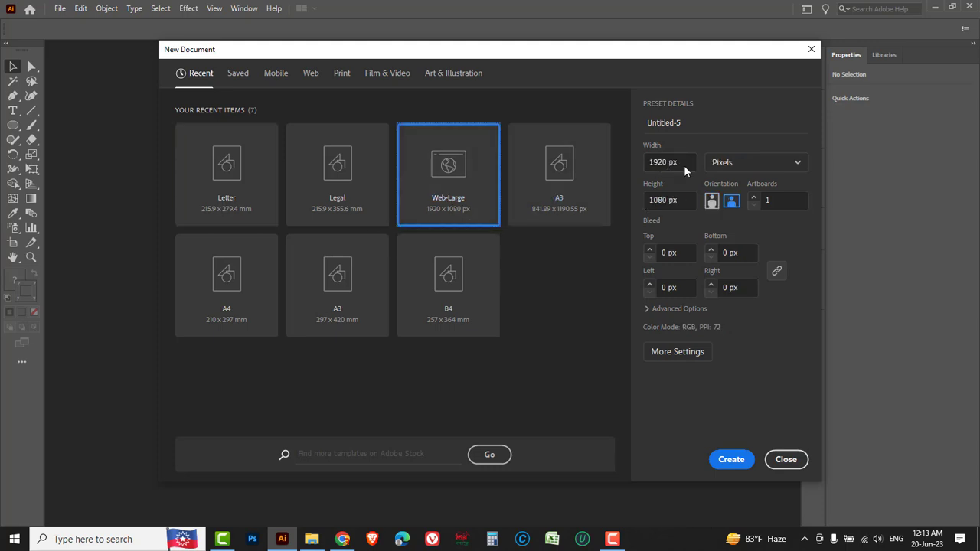
{"action": "left_click", "coordinate": [732, 467]}
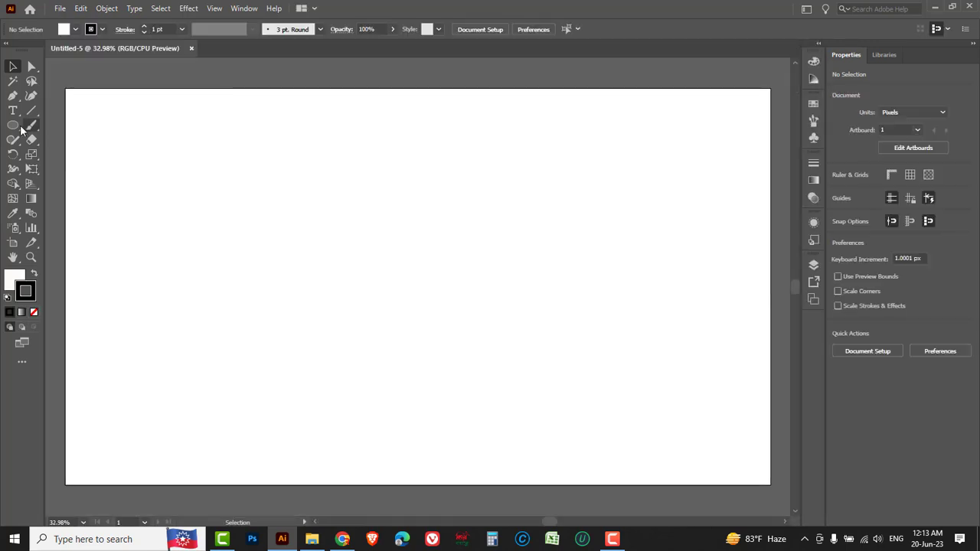
Draw a rectangle covering the whole artboard and give it a black fill with no stroke.
{"action": "left_click_drag", "start_coordinate": [14, 126], "coordinate": [71, 129]}
{"action": "mouse_move", "coordinate": [66, 89]}
{"action": "left_mouse_down"}
{"action": "mouse_move", "coordinate": [161, 115]}
{"action": "mouse_move", "coordinate": [186, 175]}
{"action": "mouse_move", "coordinate": [741, 443]}
{"action": "mouse_move", "coordinate": [770, 484]}
{"action": "left_mouse_up"}
{"action": "left_click", "coordinate": [813, 63]}
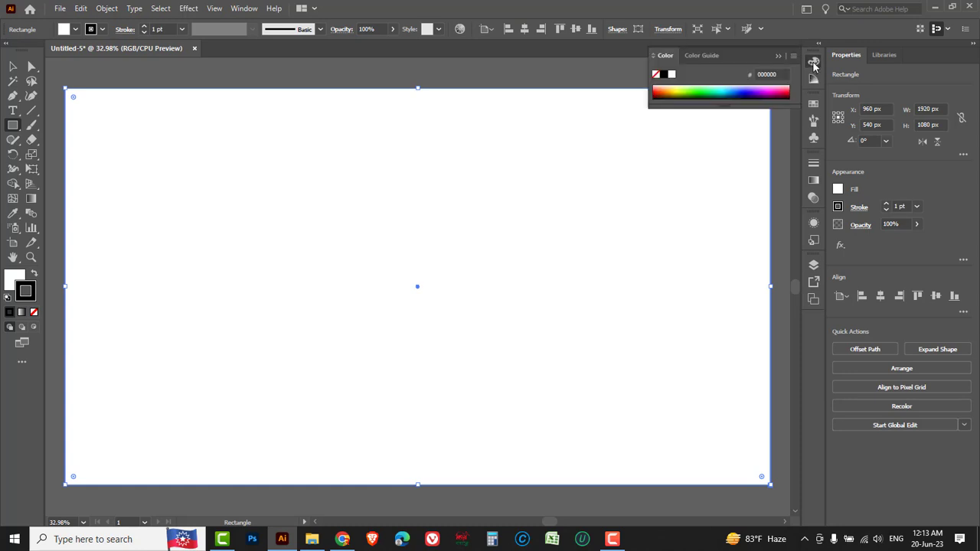
{"action": "left_click", "coordinate": [793, 55]}
{"action": "left_click", "coordinate": [839, 61]}
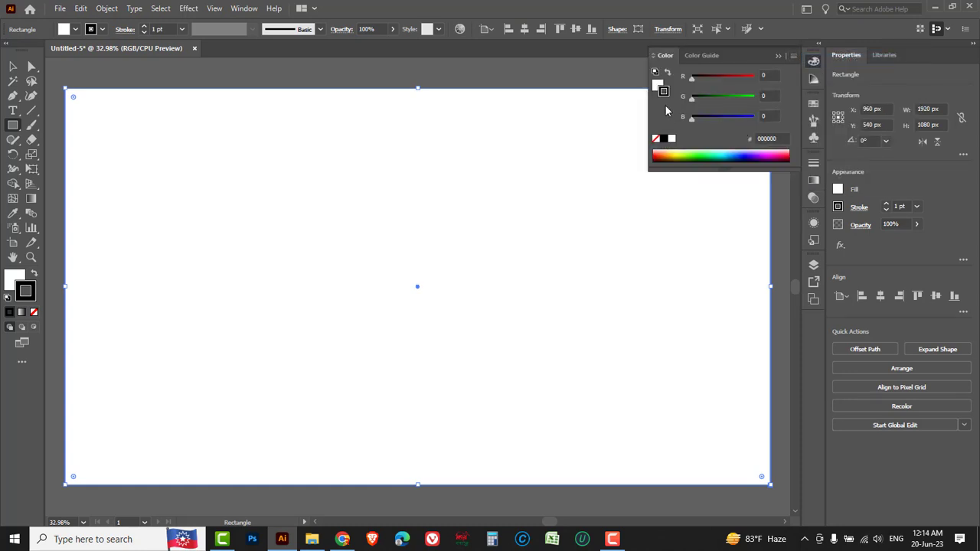
{"action": "left_click", "coordinate": [656, 139]}
{"action": "left_click", "coordinate": [657, 85]}
{"action": "left_click", "coordinate": [663, 139]}
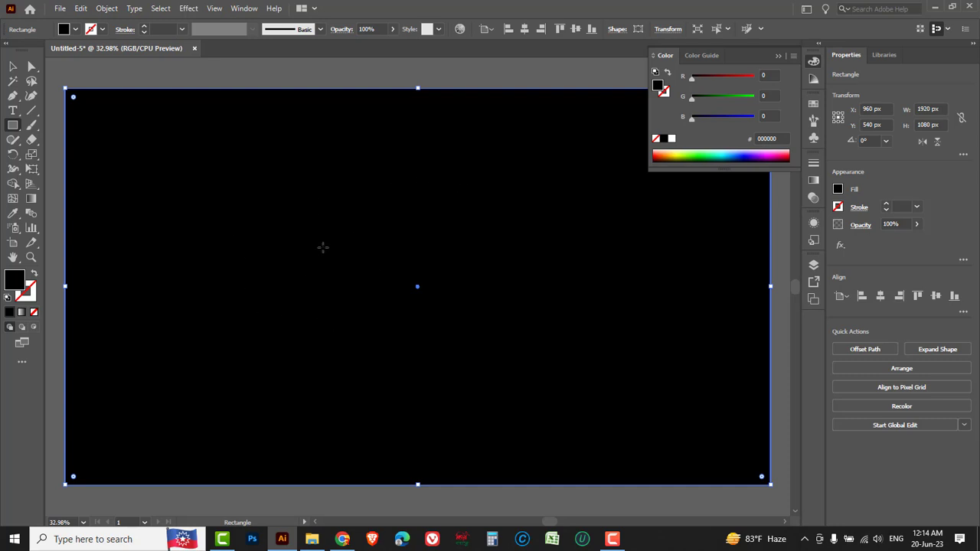
Lock the black background rectangle.
{"action": "left_click", "coordinate": [107, 8]}
{"action": "mouse_move", "coordinate": [129, 95]}
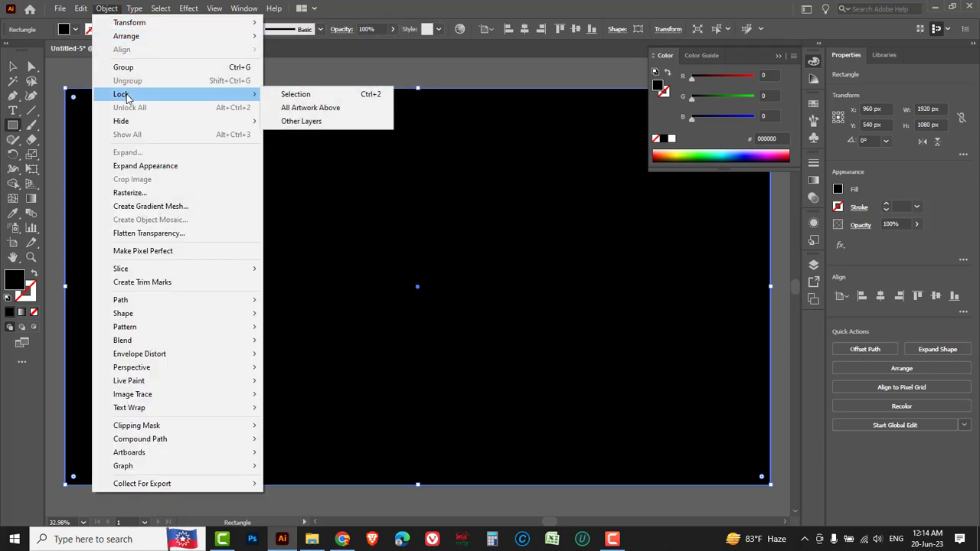
{"action": "left_click", "coordinate": [370, 95]}
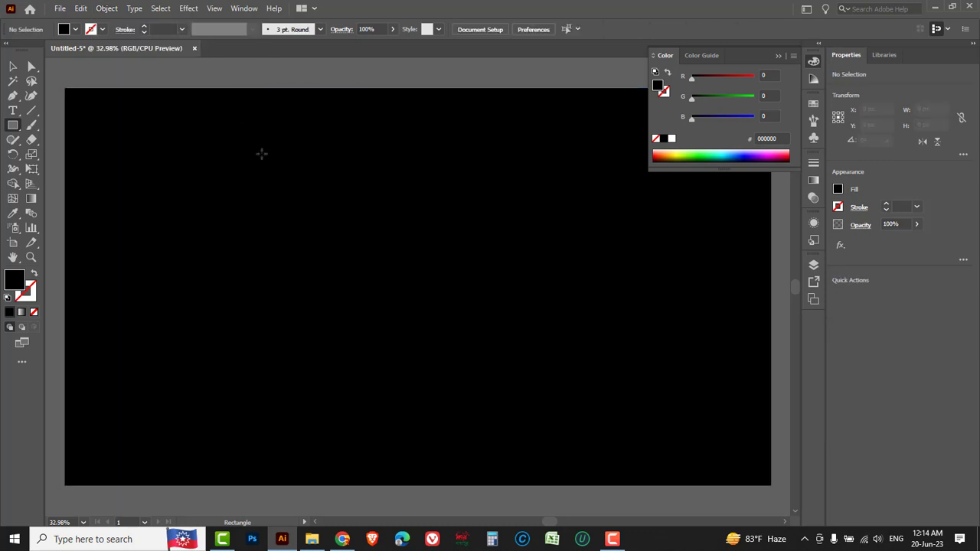
Draw a circle about 740 px in diameter near the artboard's centre and remove its fill.
{"action": "right_click", "coordinate": [14, 127]}
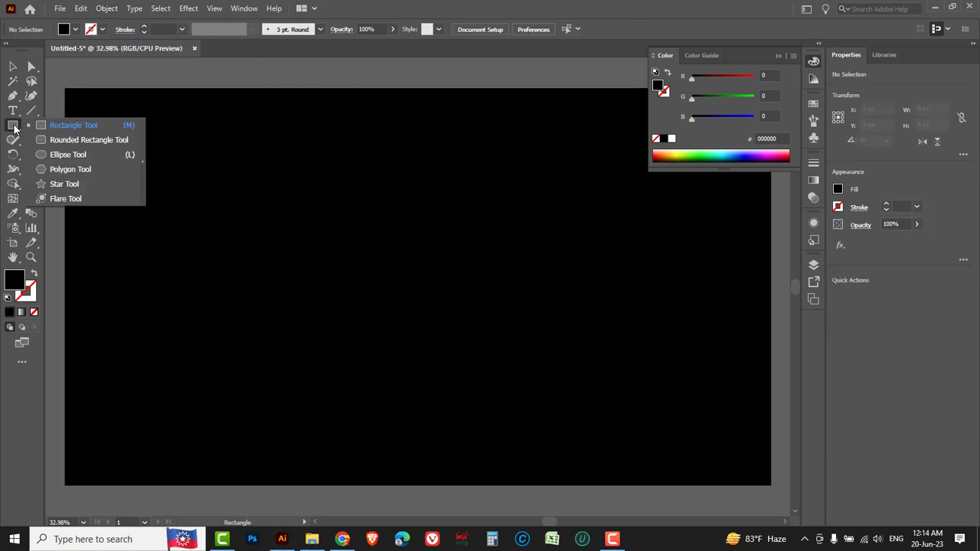
{"action": "left_click", "coordinate": [68, 154]}
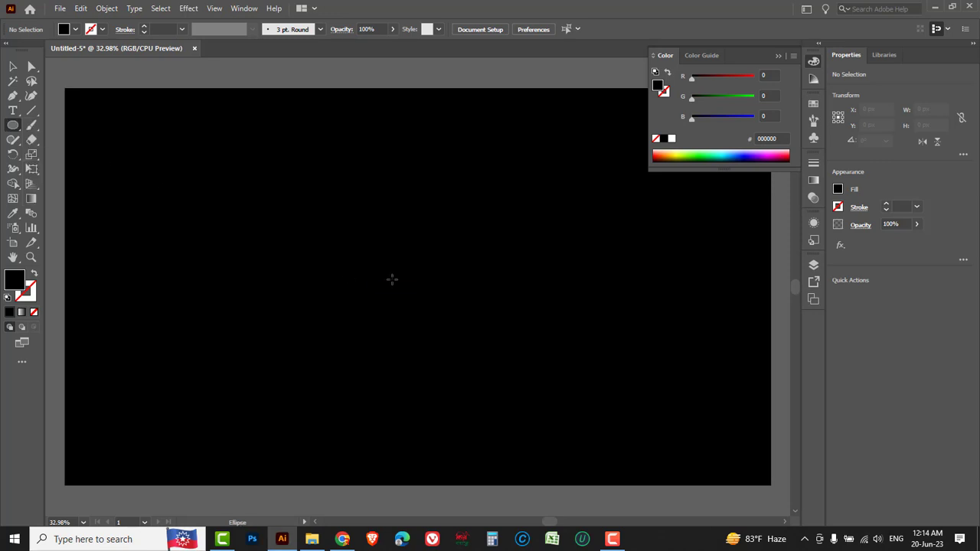
{"action": "left_click_drag", "start_coordinate": [401, 279], "coordinate": [536, 386]}
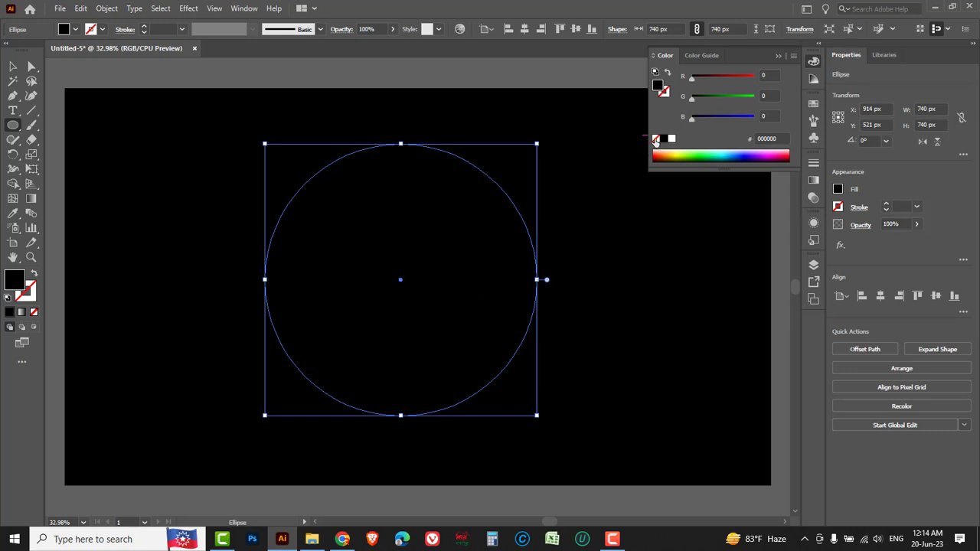
{"action": "left_click", "coordinate": [655, 139]}
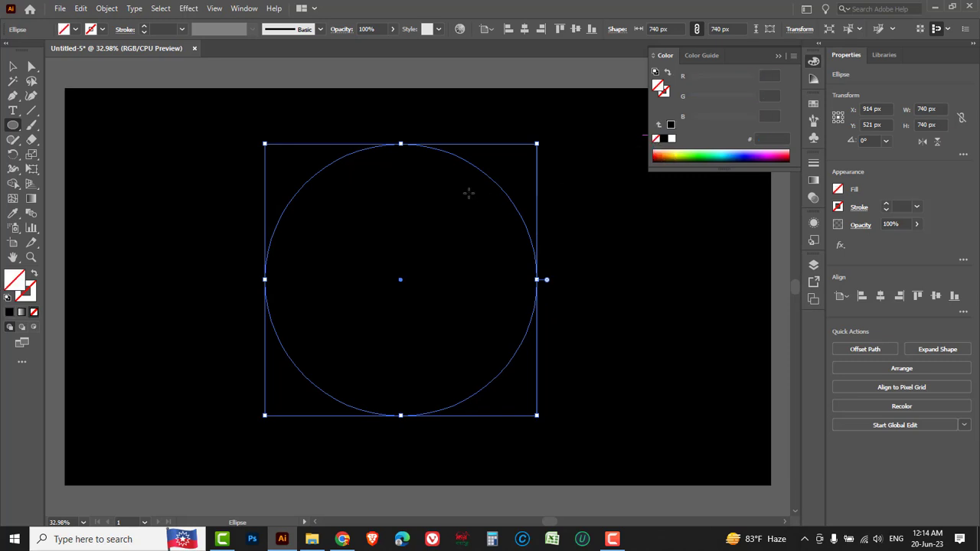
Reposition the circle near the artboard's centre at about X 970 px, Y 556 px, keeping it without fill.
{"action": "left_click", "coordinate": [13, 67]}
{"action": "scroll", "coordinate": [356, 226], "scroll_direction": "up", "scroll_amount": 3}
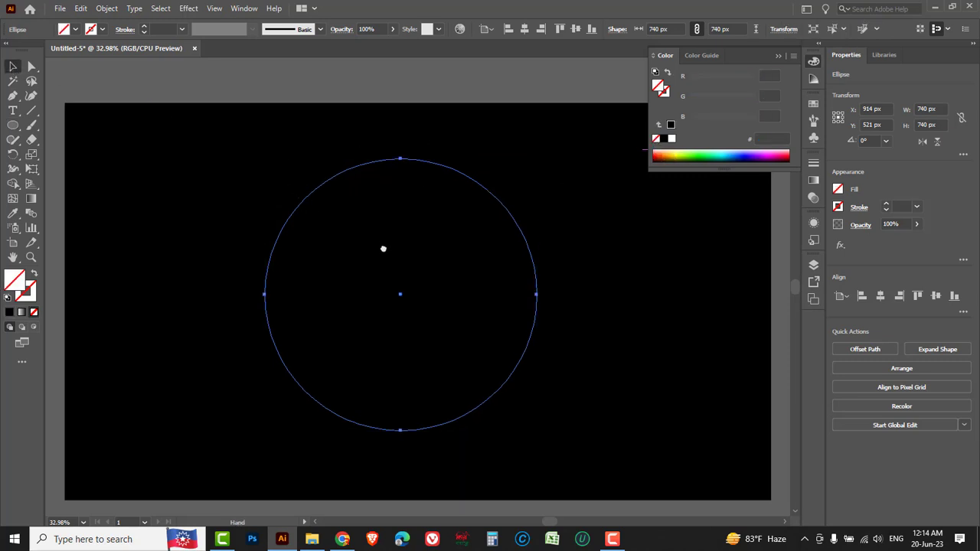
{"action": "left_click_drag", "start_coordinate": [365, 221], "coordinate": [355, 101]}
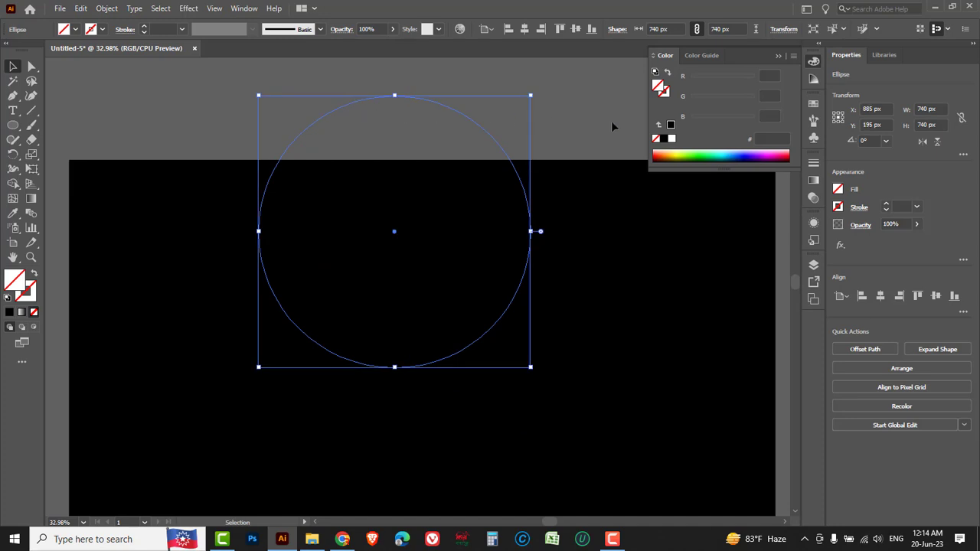
{"action": "left_click", "coordinate": [670, 125]}
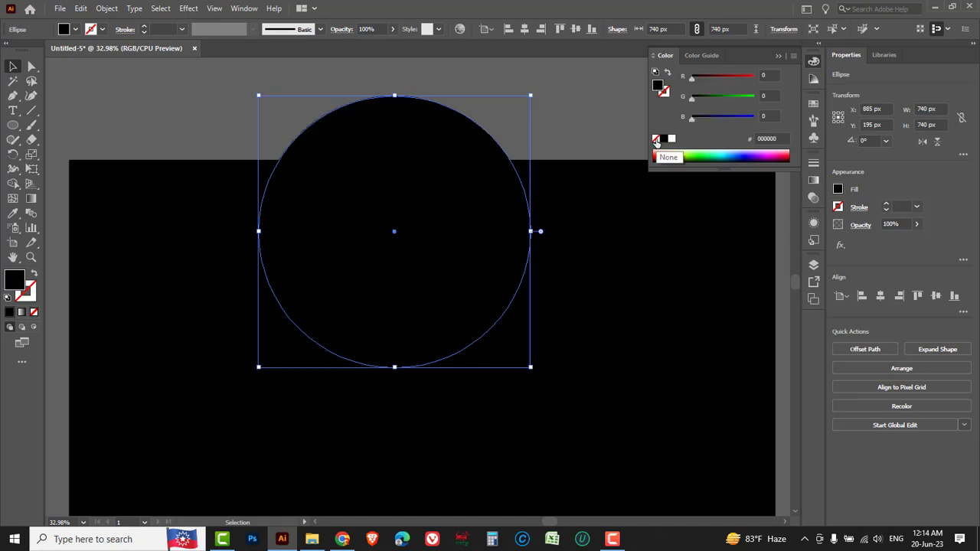
{"action": "left_click", "coordinate": [656, 139]}
{"action": "left_click_drag", "start_coordinate": [512, 170], "coordinate": [542, 303]}
{"action": "key", "text": "space"}
{"action": "left_click_drag", "start_coordinate": [494, 351], "coordinate": [456, 275]}
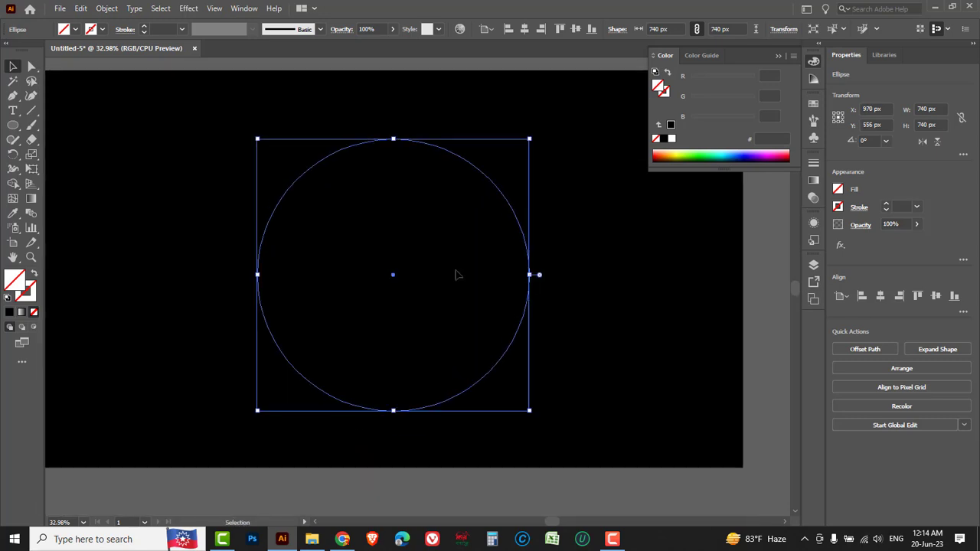
Give the circle a cyan stroke (2EFFF0) with a weight of 5 pt.
{"action": "left_click", "coordinate": [666, 94]}
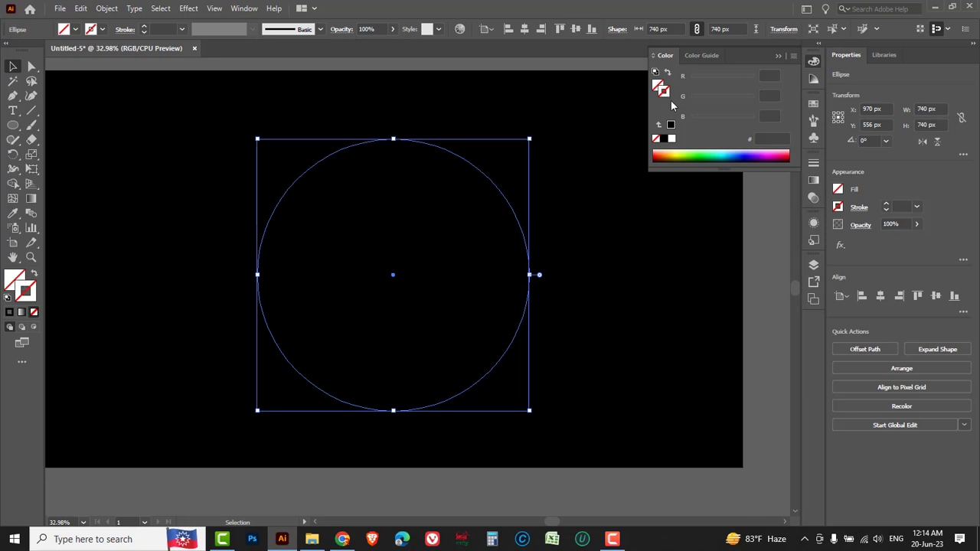
{"action": "left_click", "coordinate": [720, 154]}
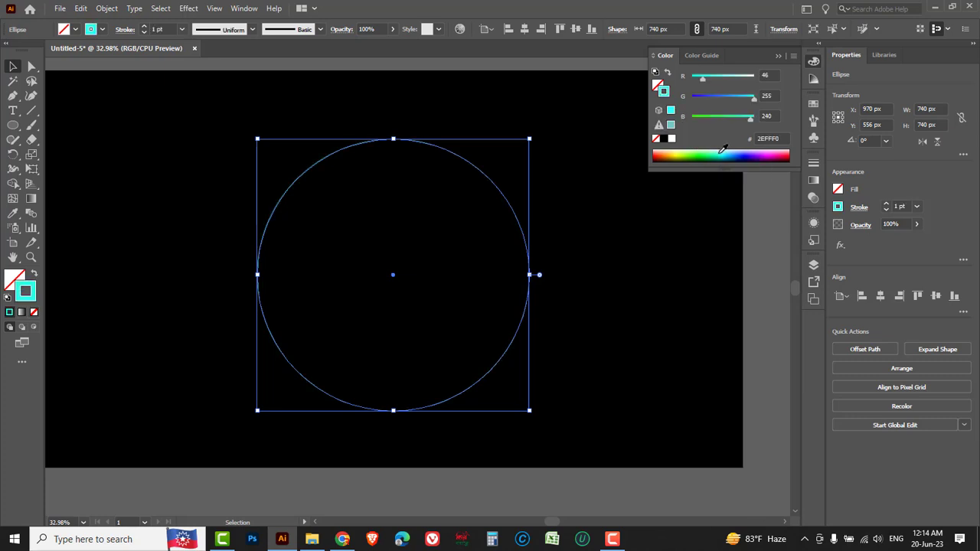
{"action": "left_click", "coordinate": [886, 205]}
{"action": "left_click", "coordinate": [886, 205]}
{"action": "left_click", "coordinate": [887, 205]}
{"action": "left_click", "coordinate": [886, 205]}
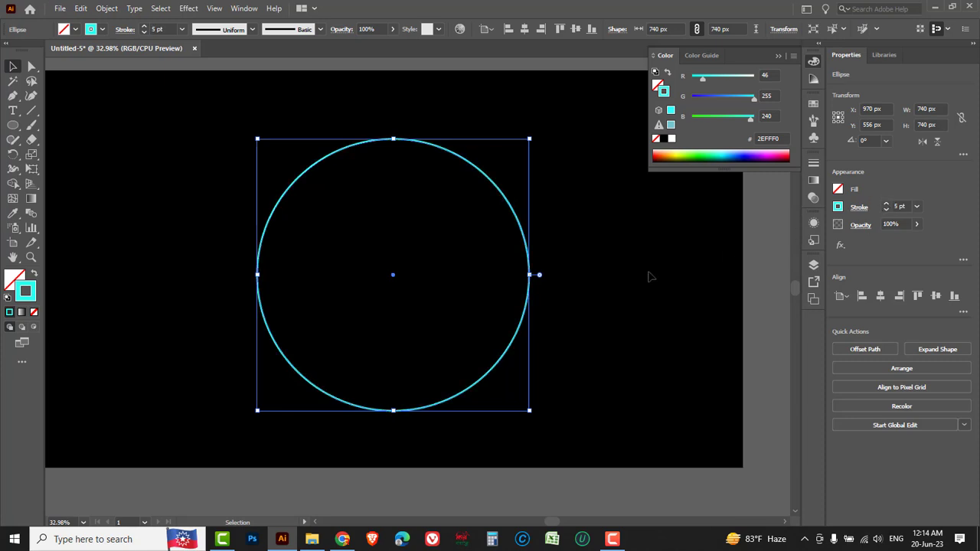
Apply a linear gradient to the circle's stroke, running from white to the cyan swatch.
{"action": "left_click", "coordinate": [814, 180]}
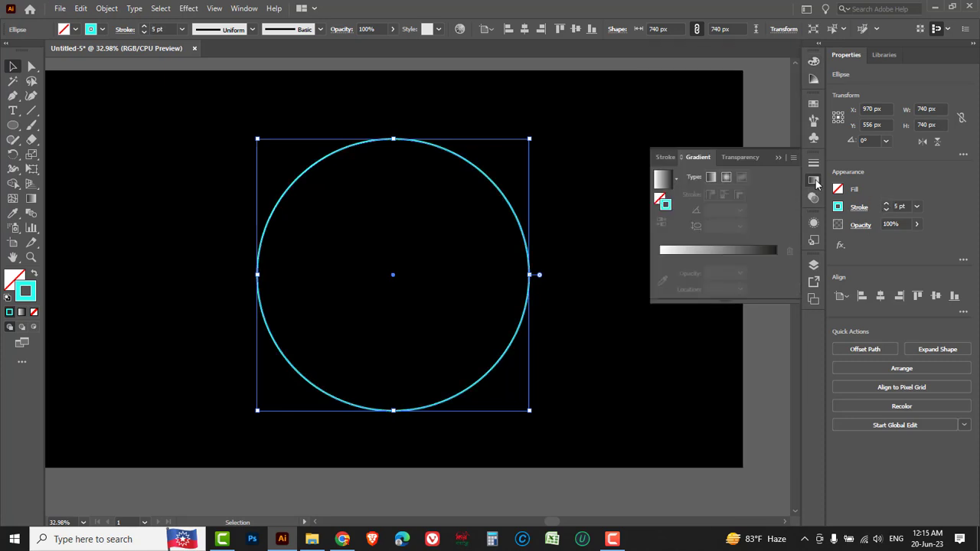
{"action": "left_click", "coordinate": [726, 251]}
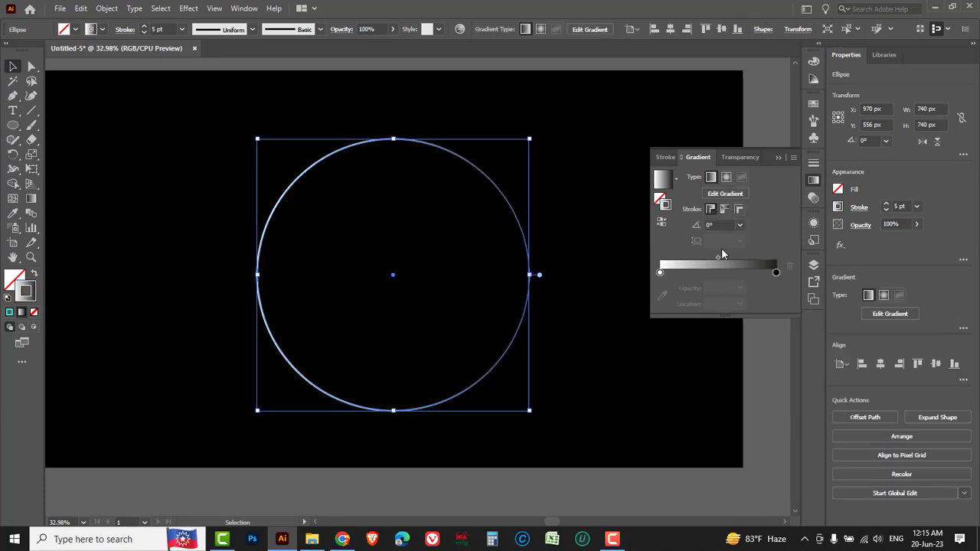
{"action": "double_click", "coordinate": [776, 274]}
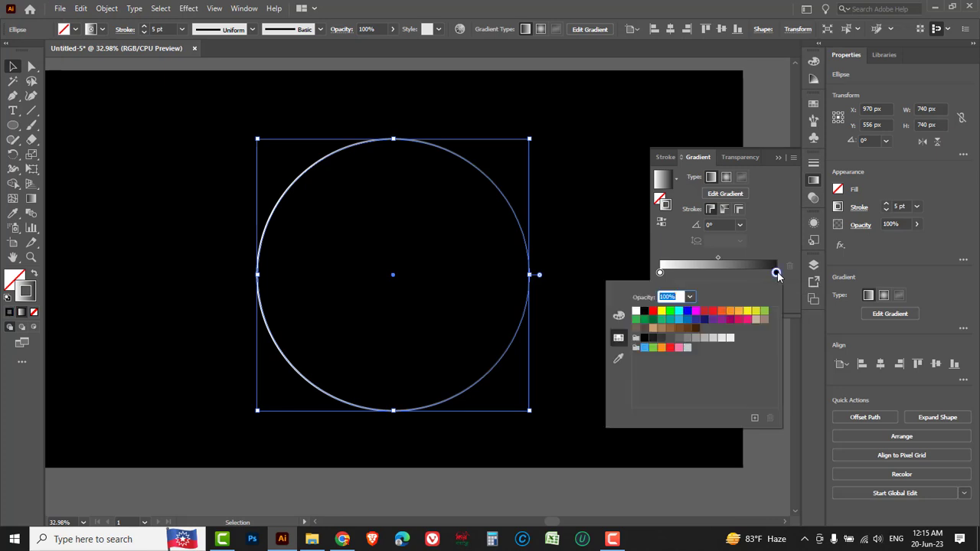
{"action": "left_click", "coordinate": [679, 313]}
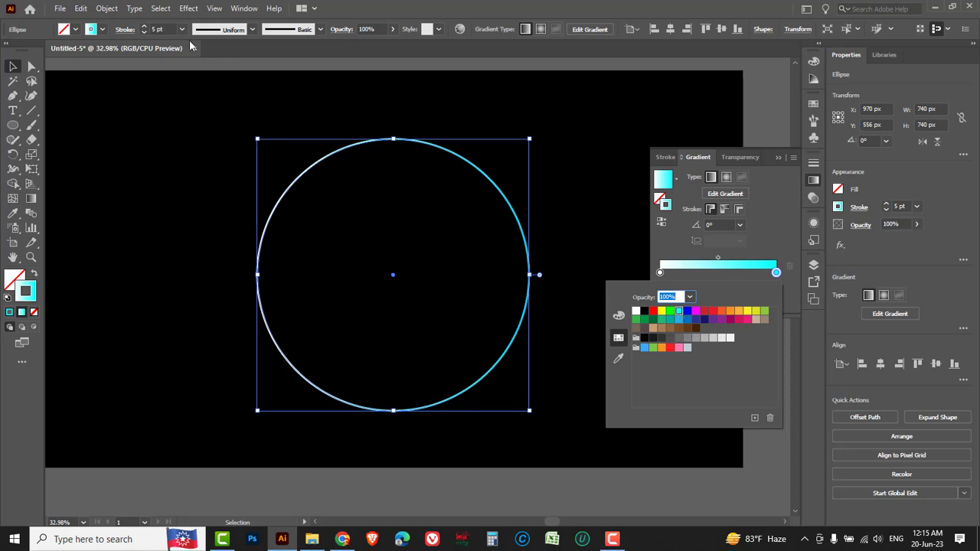
Start a Transform effect on the circle with 96% horizontal scale and a 4° rotation, leaving only Transform Objects enabled.
{"action": "left_click", "coordinate": [189, 9]}
{"action": "left_click", "coordinate": [189, 9]}
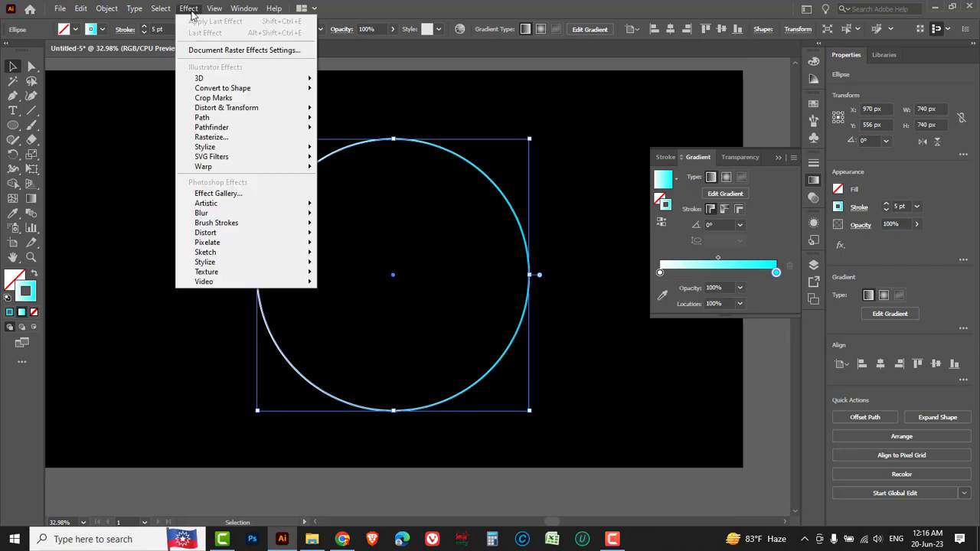
{"action": "mouse_move", "coordinate": [211, 110]}
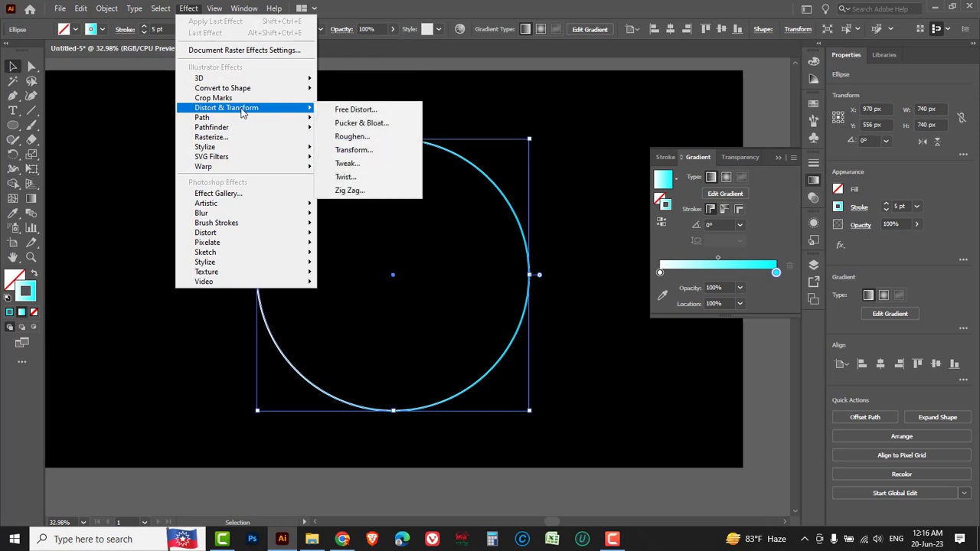
{"action": "left_click", "coordinate": [358, 150]}
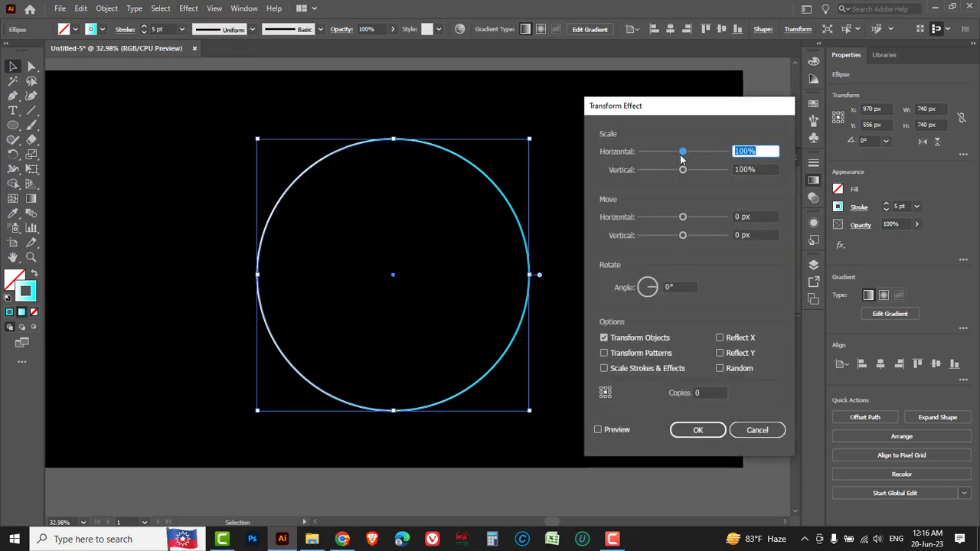
{"action": "key", "text": "Down"}
{"action": "key", "text": "Down"}
{"action": "left_click", "coordinate": [670, 286]}
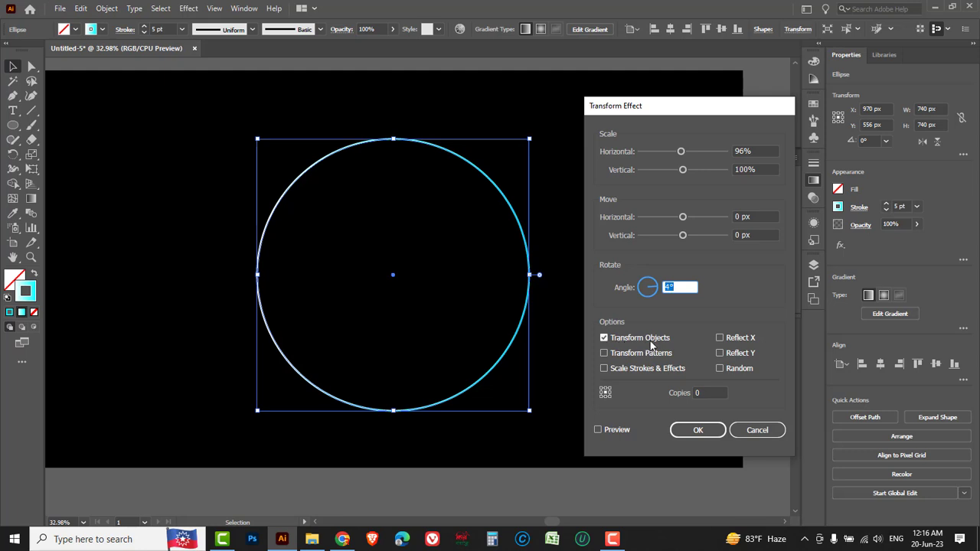
{"action": "left_click", "coordinate": [604, 338]}
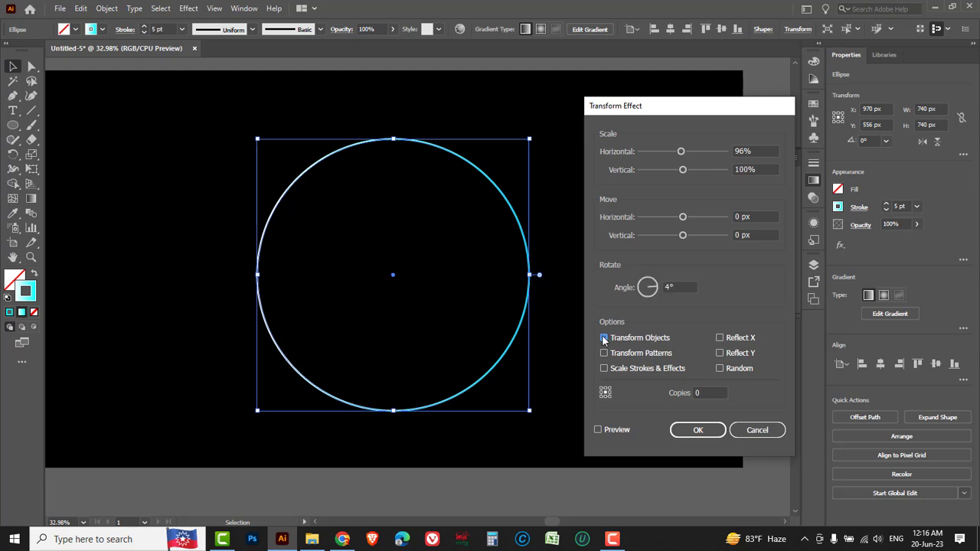
{"action": "left_click", "coordinate": [604, 337]}
{"action": "left_click", "coordinate": [604, 353]}
Set the Transform effect to 50 copies with the preview on and apply it.
{"action": "left_click", "coordinate": [708, 393]}
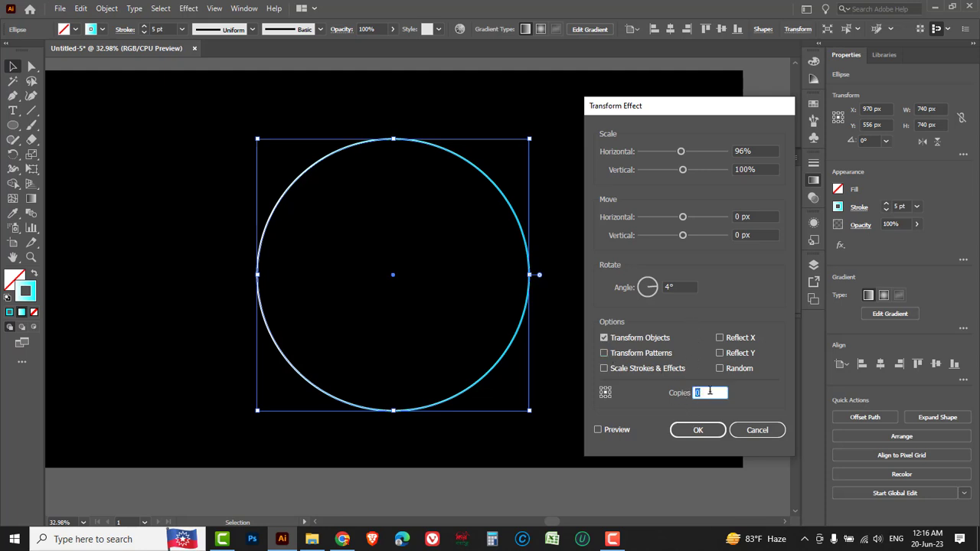
{"action": "left_click", "coordinate": [599, 431]}
{"action": "left_click", "coordinate": [695, 394]}
{"action": "key", "text": "Up"}
{"action": "key", "text": "Up"}
{"action": "key", "text": "Up"}
{"action": "key", "text": "Up"}
{"action": "key", "text": "Up"}
{"action": "key", "text": "Up"}
{"action": "key", "text": "Up"}
{"action": "key", "text": "Up"}
{"action": "key", "text": "Up"}
{"action": "key", "text": "Up"}
{"action": "key", "text": "Up"}
{"action": "key", "text": "Up"}
{"action": "key", "text": "Up"}
{"action": "key", "text": "Up"}
{"action": "key", "text": "Up"}
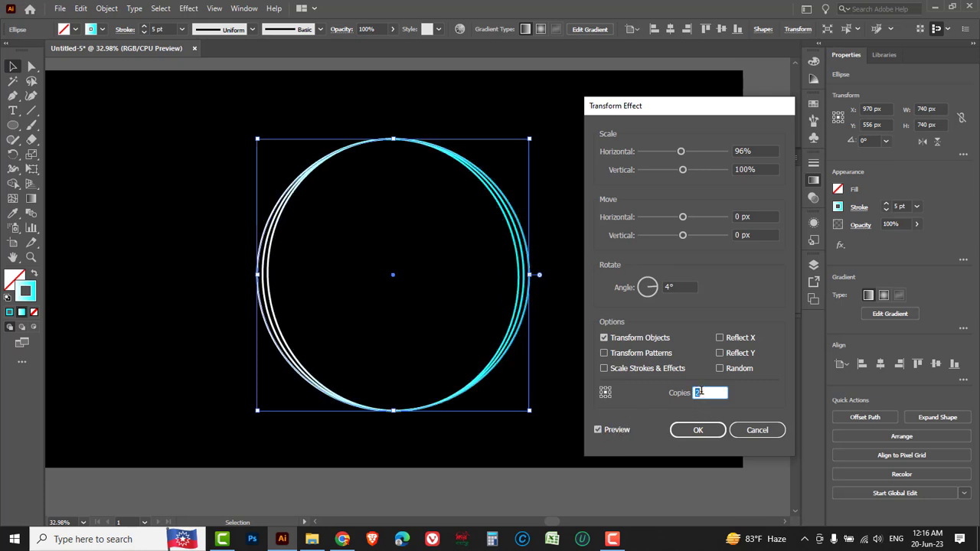
{"action": "key", "text": "Up"}
{"action": "key", "text": "Up"}
{"action": "key", "text": "Up"}
{"action": "key", "text": "Up"}
{"action": "key", "text": "Up"}
{"action": "key", "text": "Up"}
{"action": "key", "text": "Up"}
{"action": "key", "text": "Up"}
{"action": "key", "text": "Up"}
{"action": "key", "text": "Up"}
{"action": "key", "text": "Up"}
{"action": "key", "text": "Up"}
{"action": "key", "text": "Up"}
{"action": "key", "text": "Up"}
{"action": "key", "text": "Up"}
{"action": "key", "text": "Up"}
{"action": "key", "text": "Up"}
{"action": "key", "text": "Up"}
{"action": "key", "text": "Up"}
{"action": "key", "text": "Up"}
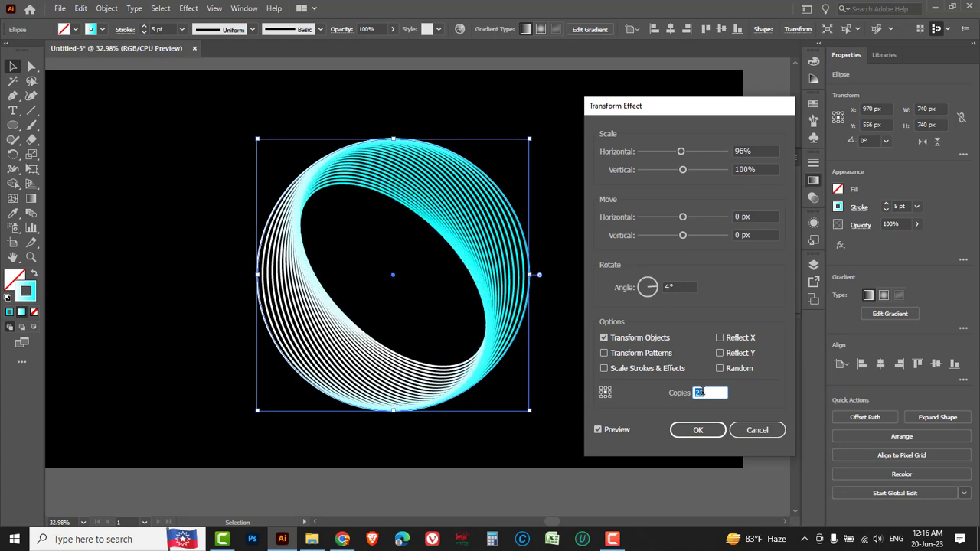
{"action": "key", "text": "Up"}
{"action": "key", "text": "Up"}
{"action": "key", "text": "Up"}
{"action": "key", "text": "Up"}
{"action": "key", "text": "Up"}
{"action": "key", "text": "Up"}
{"action": "key", "text": "Up"}
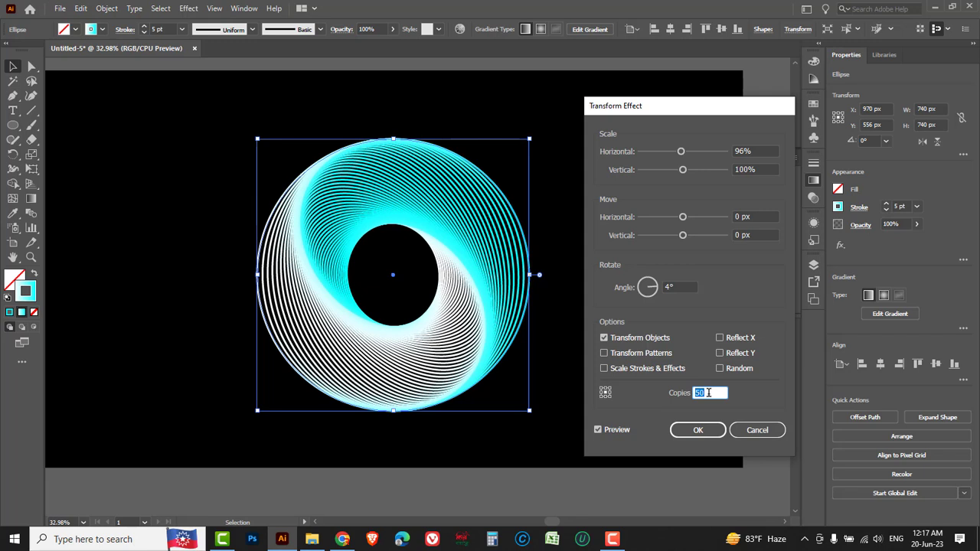
{"action": "left_click", "coordinate": [696, 431]}
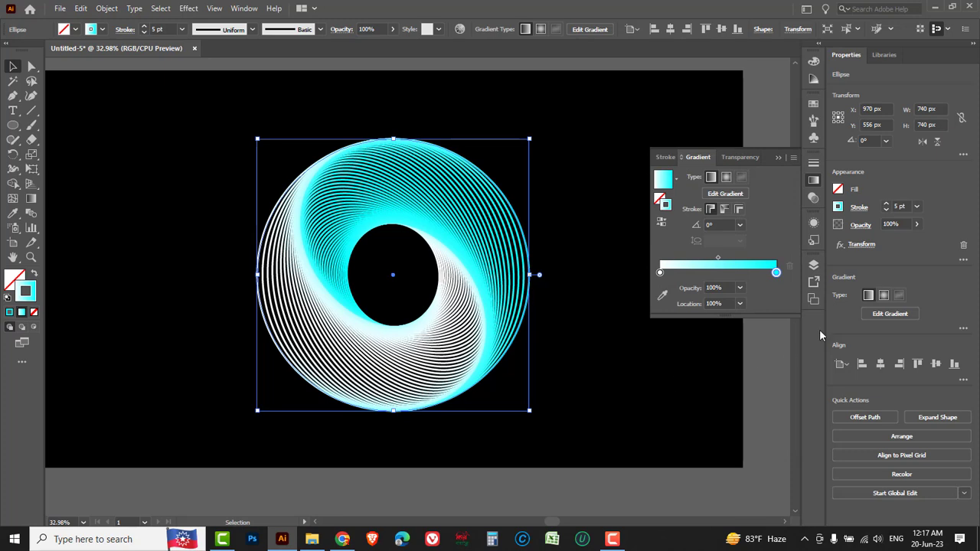
Set the stroke weight of the spiral line artwork to 3 pt and deselect it.
{"action": "left_click", "coordinate": [886, 210]}
{"action": "left_click", "coordinate": [886, 210]}
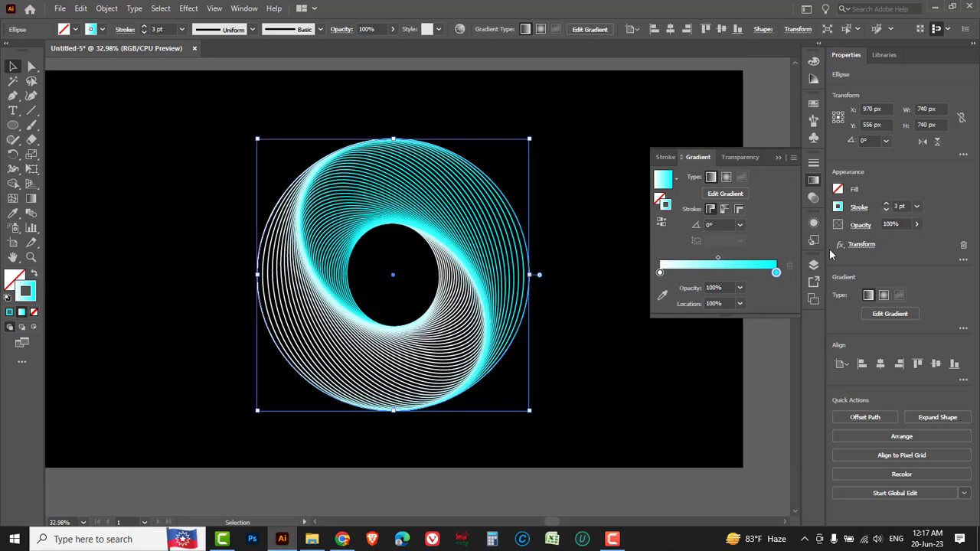
{"action": "left_click", "coordinate": [755, 392]}
{"action": "key", "text": "z"}
{"action": "left_click_drag", "start_coordinate": [238, 133], "coordinate": [431, 383]}
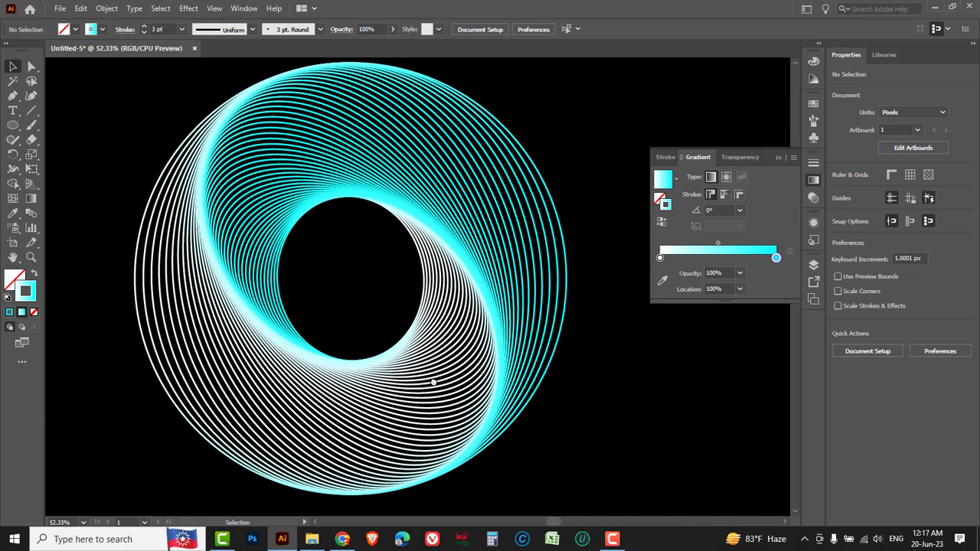
Move the circular spiral toward the artboard's left edge and draw a hexagon about 614 x 532 px in the free space beside it.
{"action": "scroll", "coordinate": [426, 364], "scroll_direction": "down", "scroll_amount": 2}
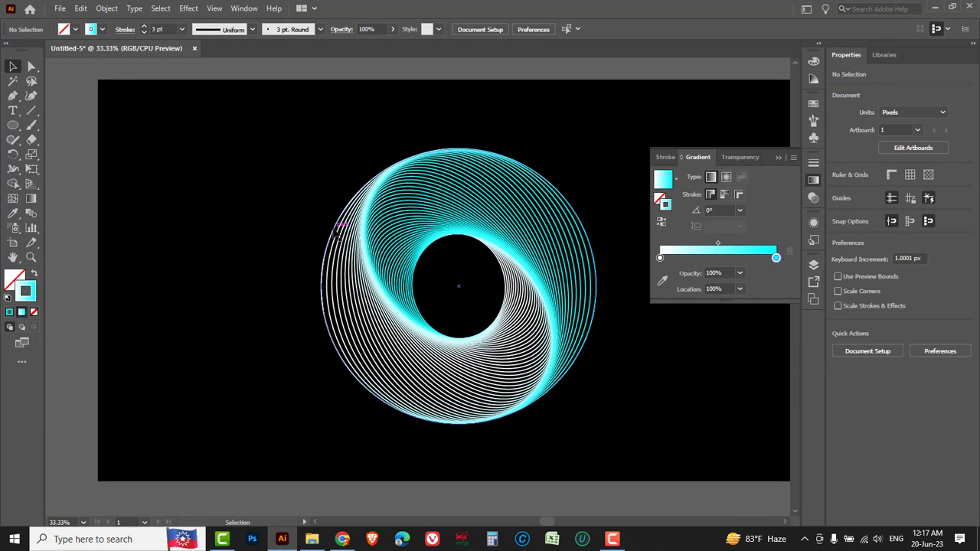
{"action": "left_click_drag", "start_coordinate": [335, 234], "coordinate": [147, 205]}
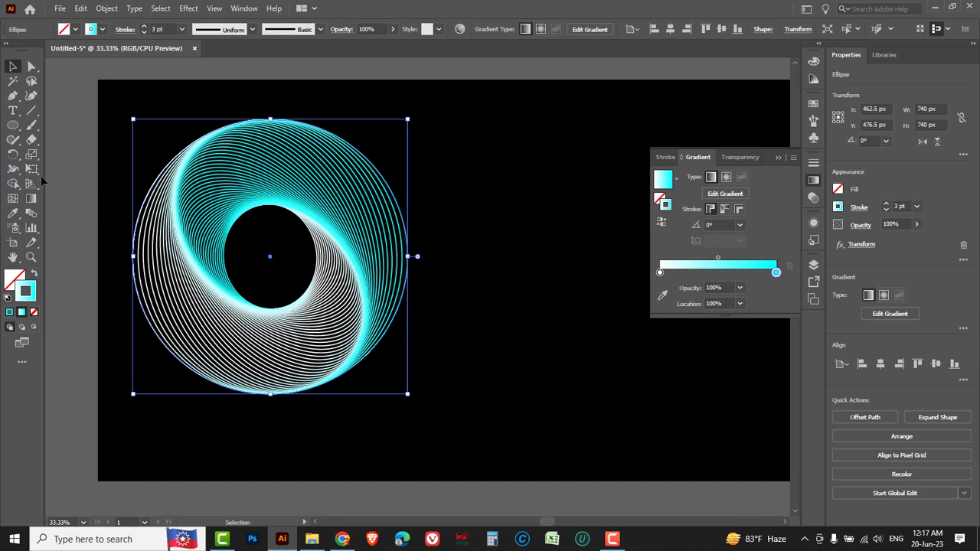
{"action": "left_click", "coordinate": [15, 127]}
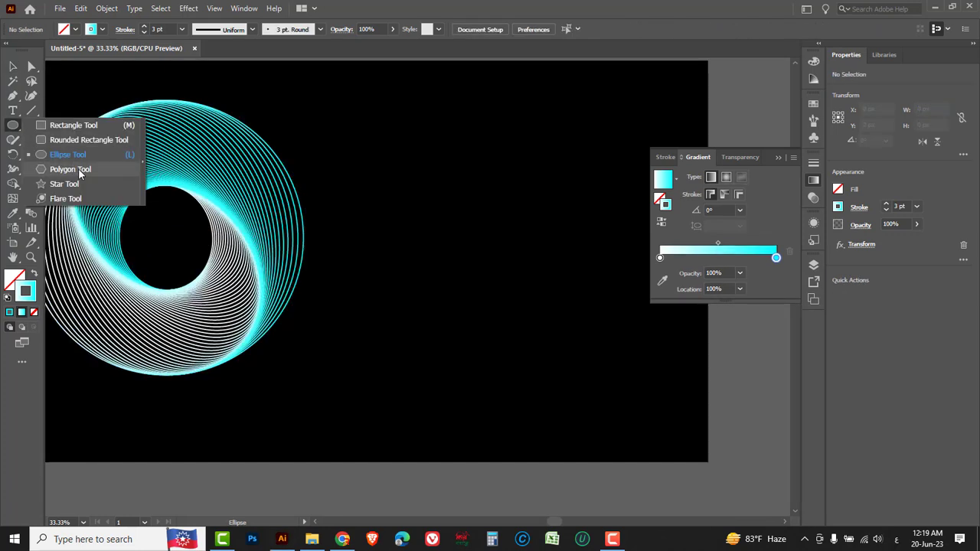
{"action": "left_click", "coordinate": [71, 169]}
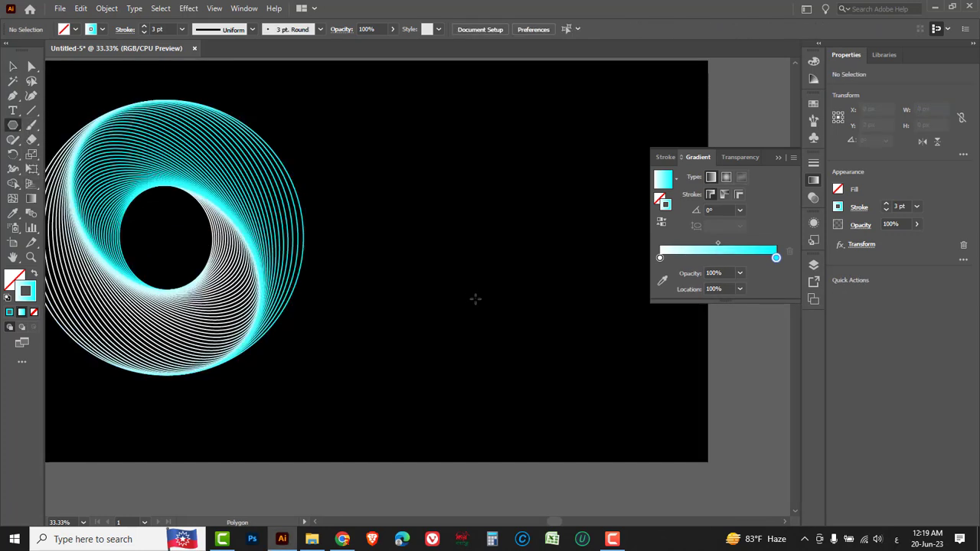
{"action": "left_click_drag", "start_coordinate": [478, 298], "coordinate": [551, 388]}
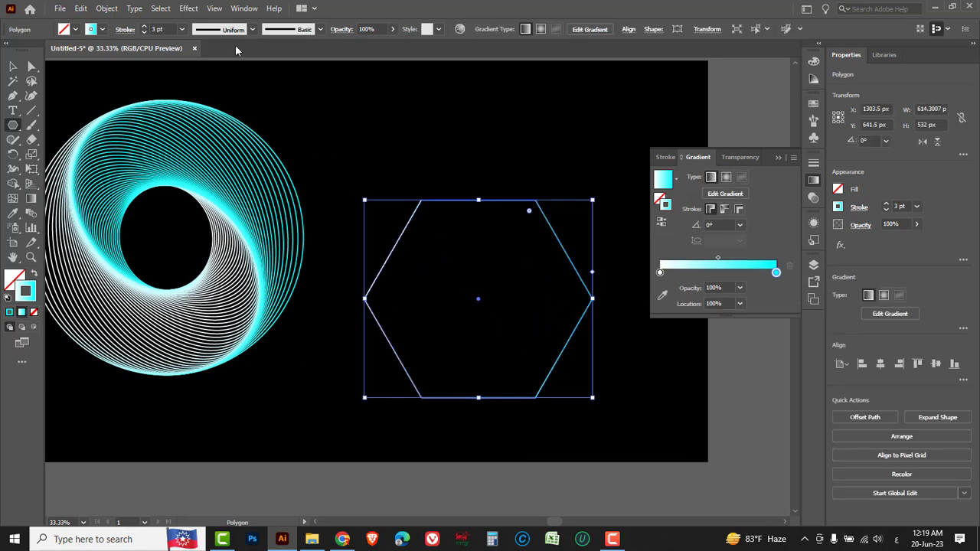
Start a Transform effect on the hexagon with 94% horizontal scale and a 4° rotation.
{"action": "left_click", "coordinate": [188, 8]}
{"action": "mouse_move", "coordinate": [213, 108]}
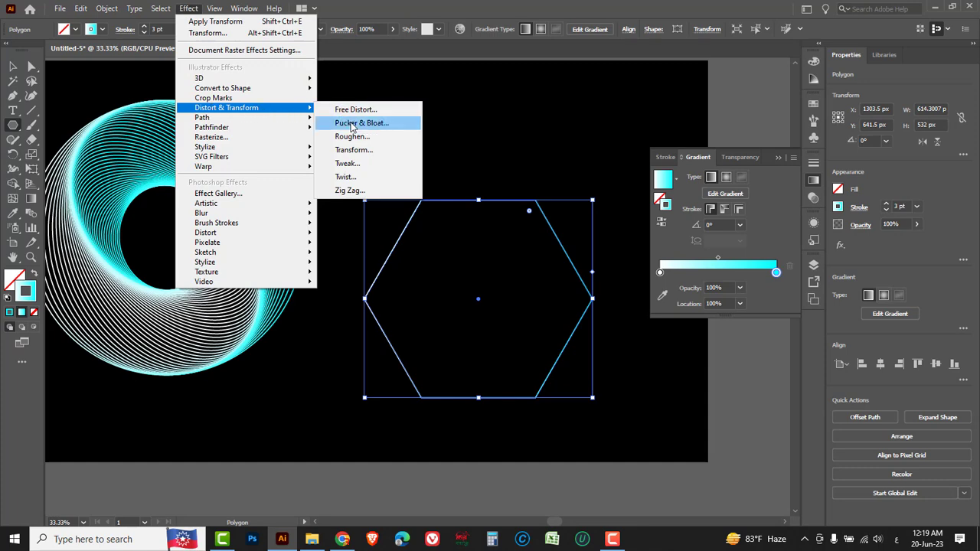
{"action": "left_click", "coordinate": [352, 150]}
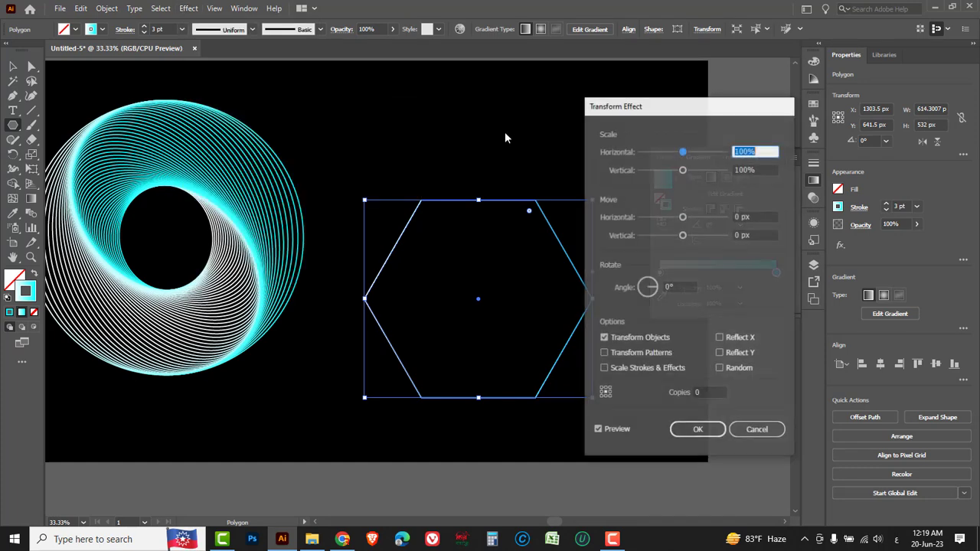
{"action": "scroll", "coordinate": [763, 157], "scroll_direction": "down", "scroll_amount": 5}
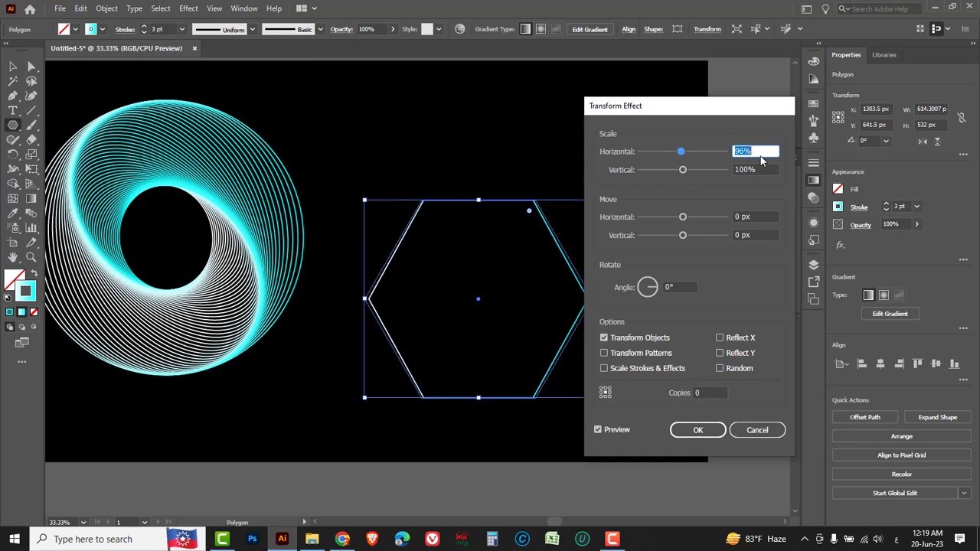
{"action": "scroll", "coordinate": [763, 160], "scroll_direction": "down", "scroll_amount": 1}
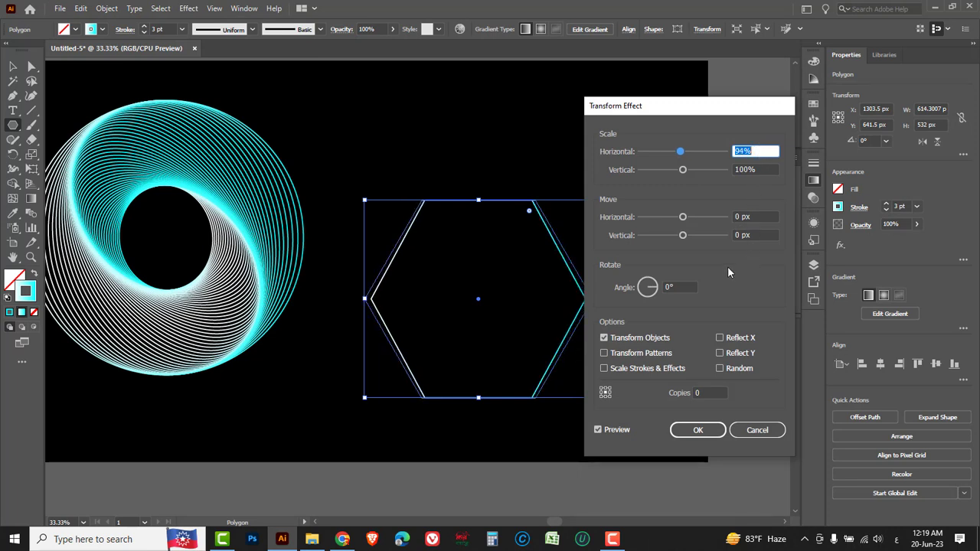
{"action": "left_click", "coordinate": [675, 287]}
{"action": "scroll", "coordinate": [676, 287], "scroll_direction": "up", "scroll_amount": 2}
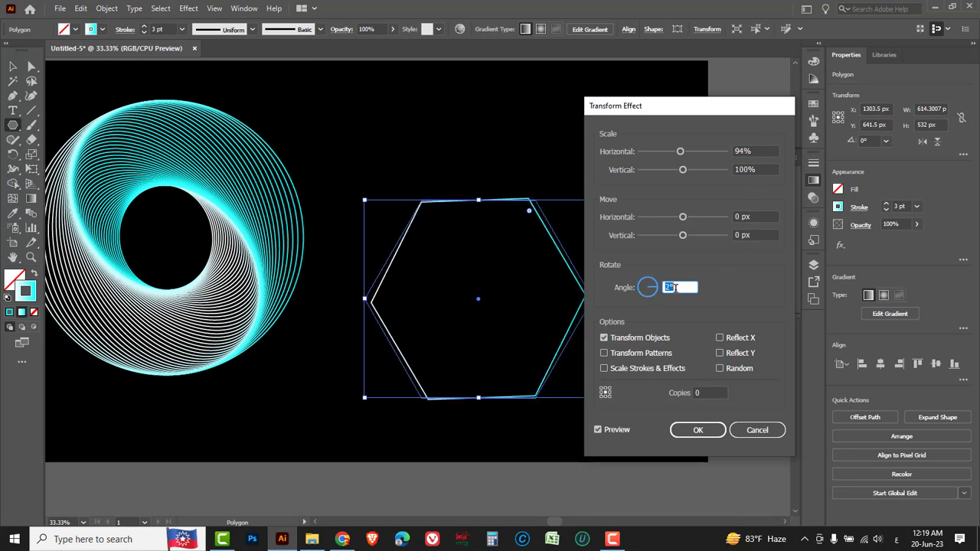
{"action": "scroll", "coordinate": [677, 287], "scroll_direction": "up", "scroll_amount": 2}
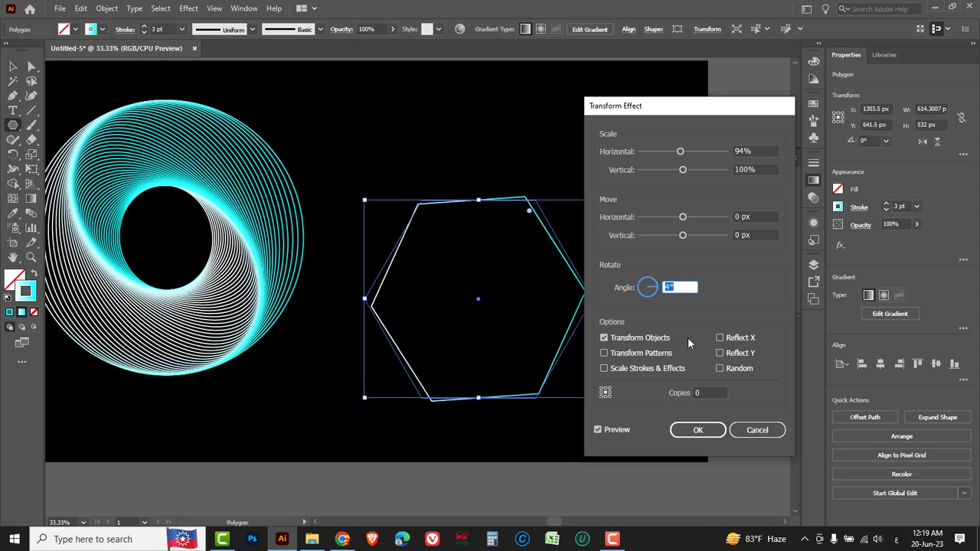
Raise the hexagon's Transform effect to about 48 copies, apply it and deselect the artwork.
{"action": "left_click", "coordinate": [709, 394]}
{"action": "scroll", "coordinate": [709, 393], "scroll_direction": "up", "scroll_amount": 10}
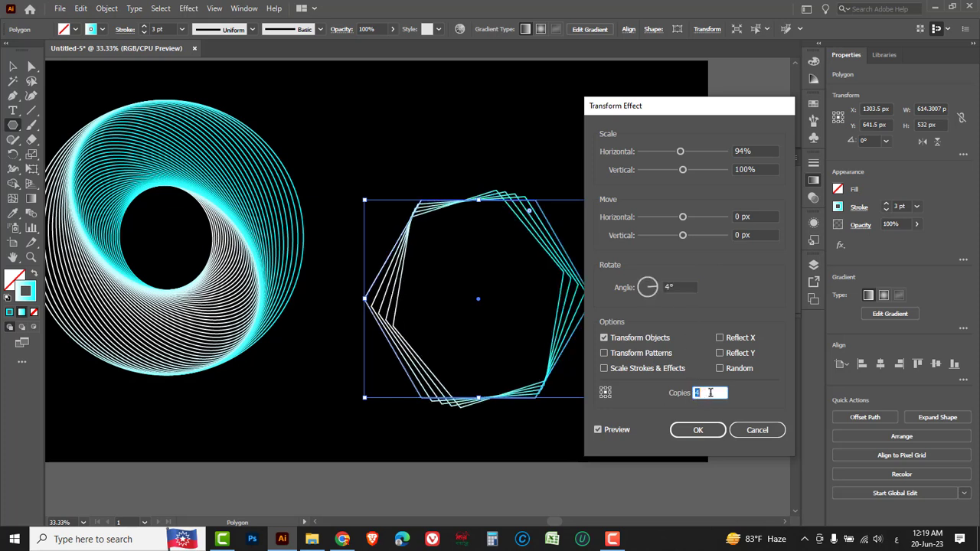
{"action": "scroll", "coordinate": [710, 393], "scroll_direction": "up", "scroll_amount": 20}
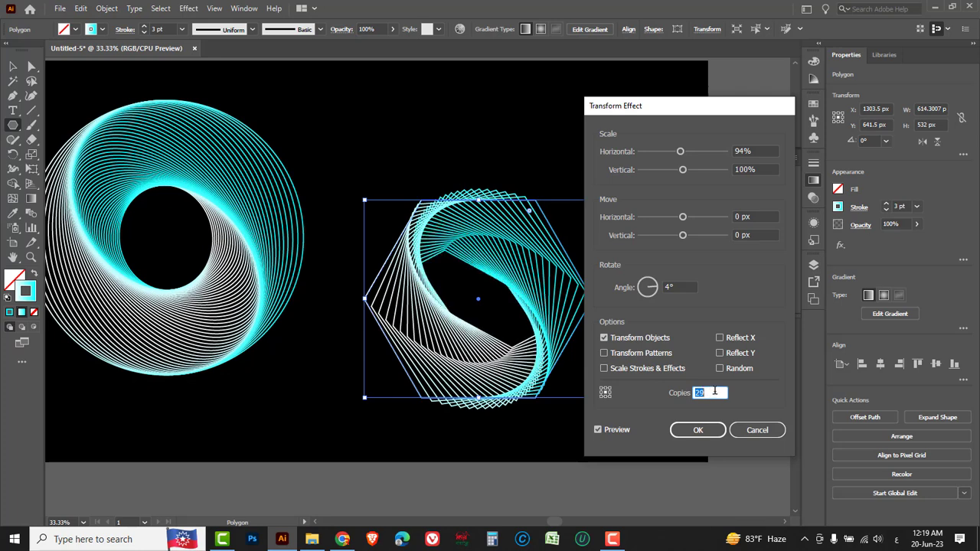
{"action": "key", "text": "Up"}
{"action": "key", "text": "Up"}
{"action": "key", "text": "Up"}
{"action": "key", "text": "Up"}
{"action": "key", "text": "Up"}
{"action": "key", "text": "Up"}
{"action": "key", "text": "Up"}
{"action": "key", "text": "Up"}
{"action": "key", "text": "Up"}
{"action": "key", "text": "Up"}
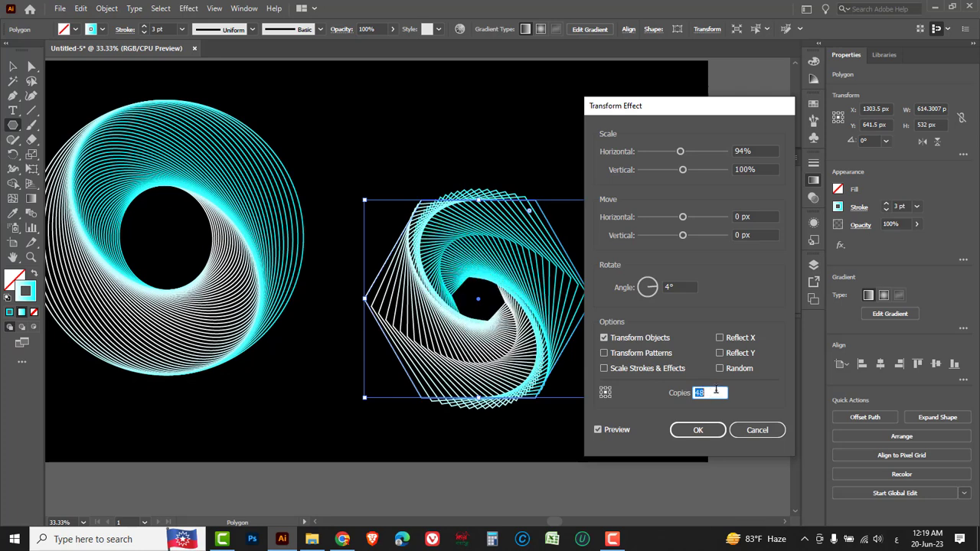
{"action": "left_click", "coordinate": [709, 434]}
{"action": "key", "text": "v"}
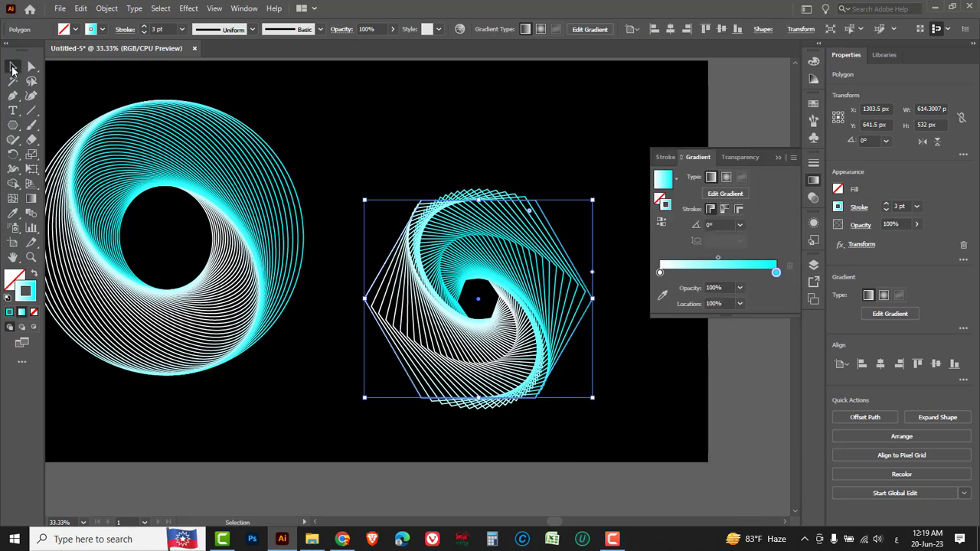
{"action": "left_click", "coordinate": [462, 486]}
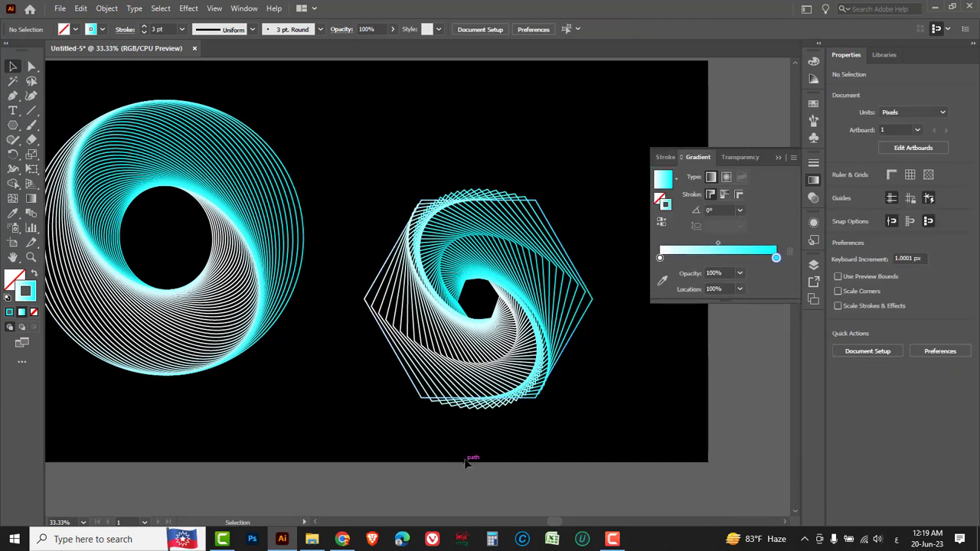
Hide the panels, shift the hexagonal spiral up and slightly closer to the circular one so they sit level, and deselect it.
{"action": "key", "text": "Tab"}
{"action": "key", "text": "ctrl+plus"}
{"action": "left_click_drag", "start_coordinate": [268, 278], "coordinate": [594, 396]}
{"action": "left_click_drag", "start_coordinate": [628, 321], "coordinate": [586, 236]}
{"action": "left_click", "coordinate": [538, 407]}
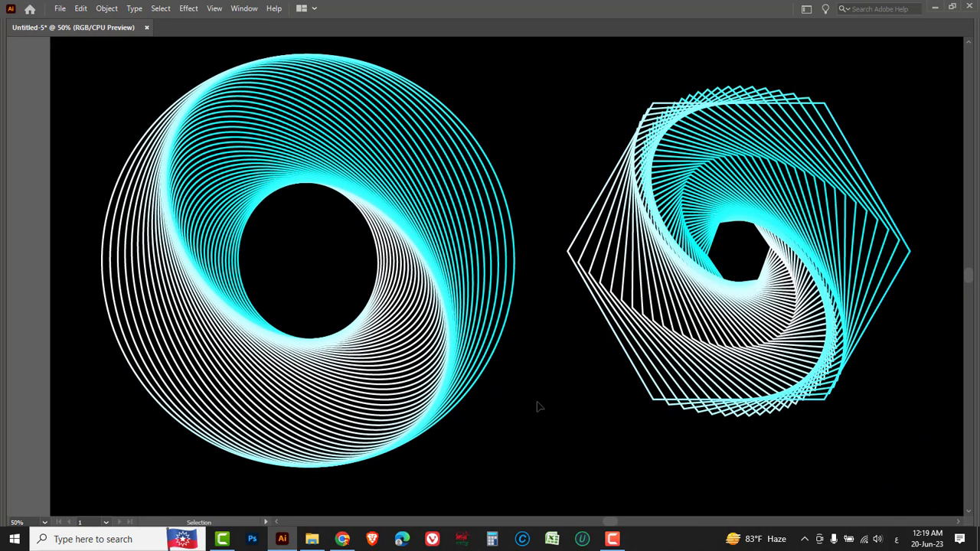